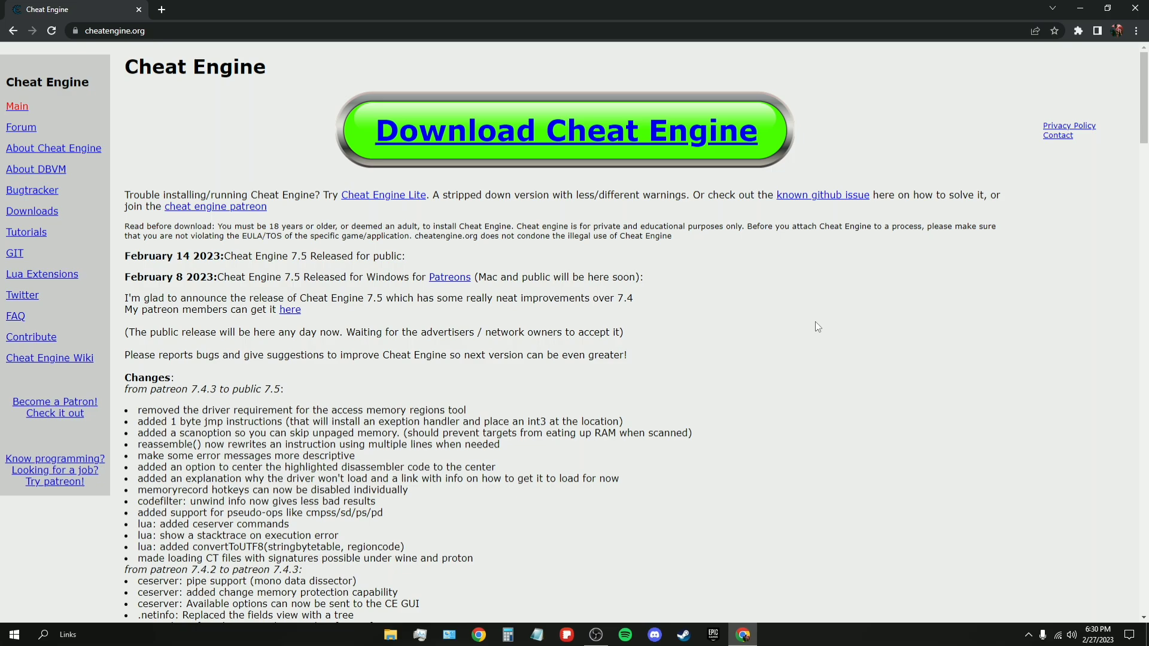
- Start the Cheat Engine download, minimize Chrome, and open the blocked-threats alert details
{"action": "left_click", "coordinate": [477, 130]}
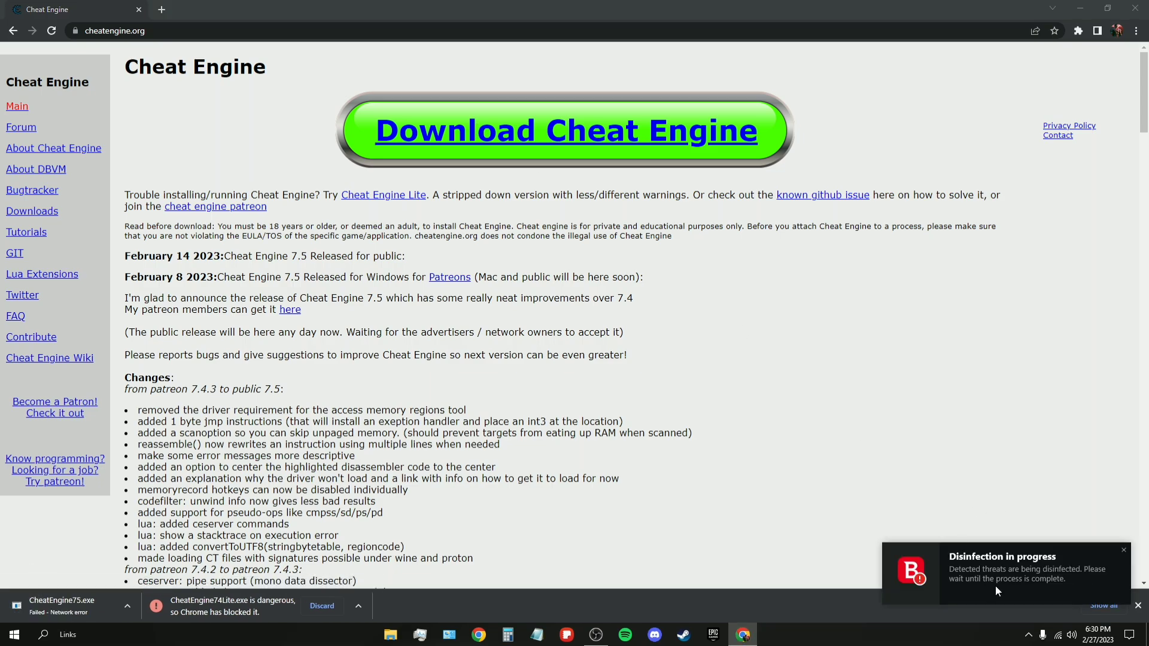
{"action": "left_click", "coordinate": [1080, 9]}
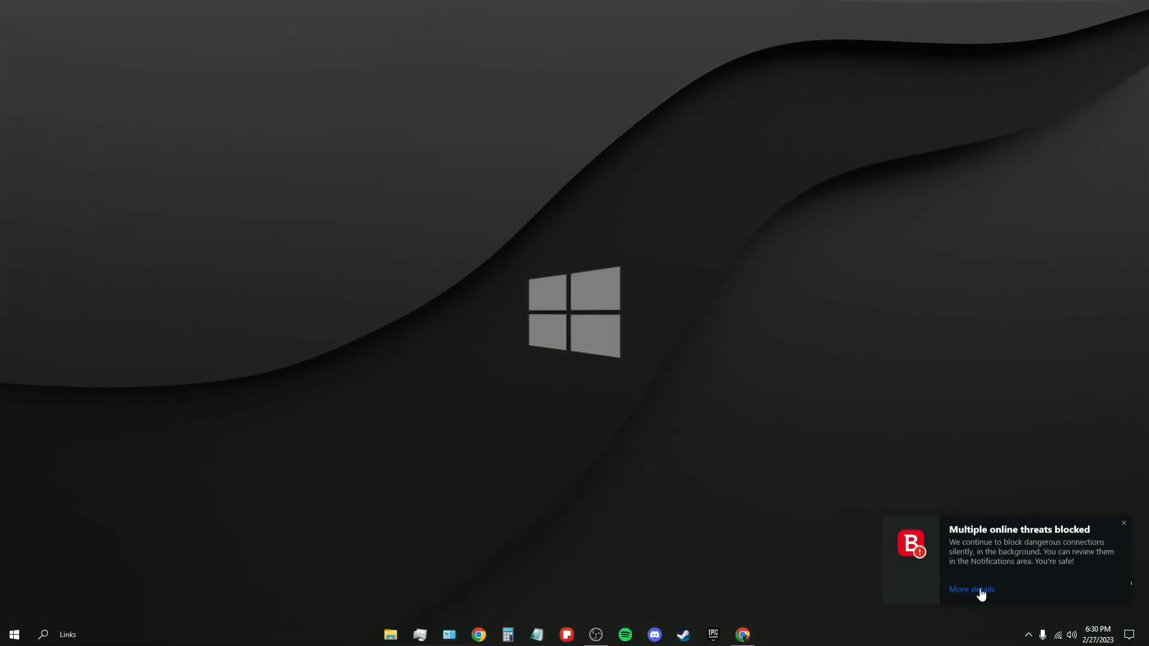
{"action": "left_click", "coordinate": [965, 590]}
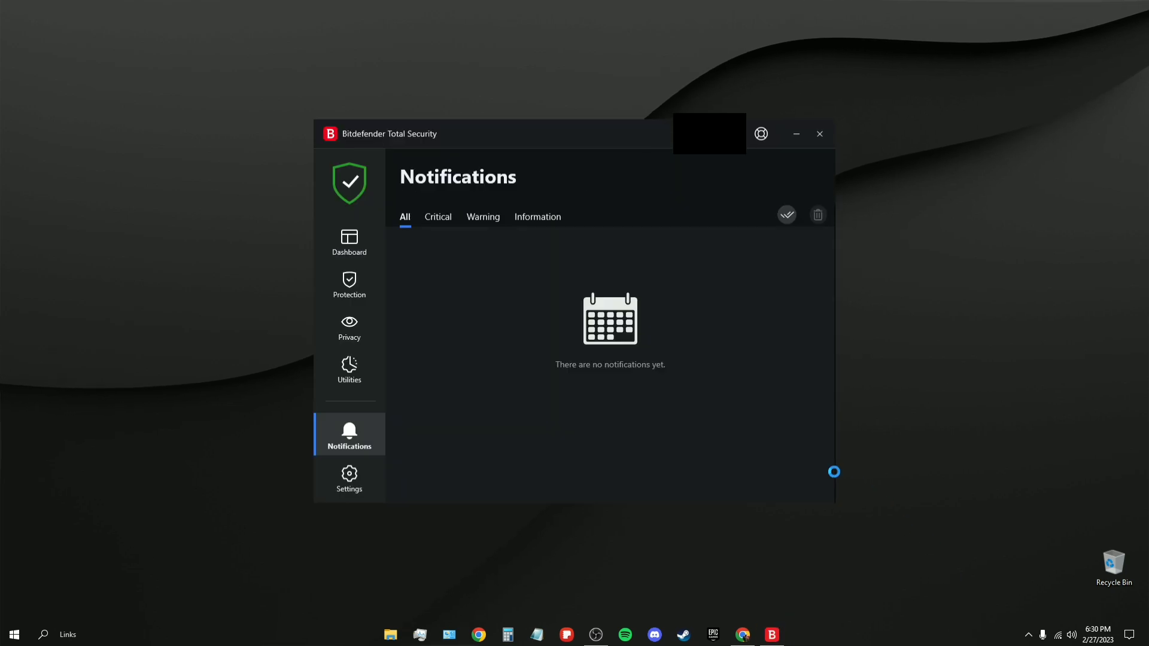
- Close the attack timeline popup to see the blocked Trojan in Notifications
{"action": "left_click", "coordinate": [793, 167]}
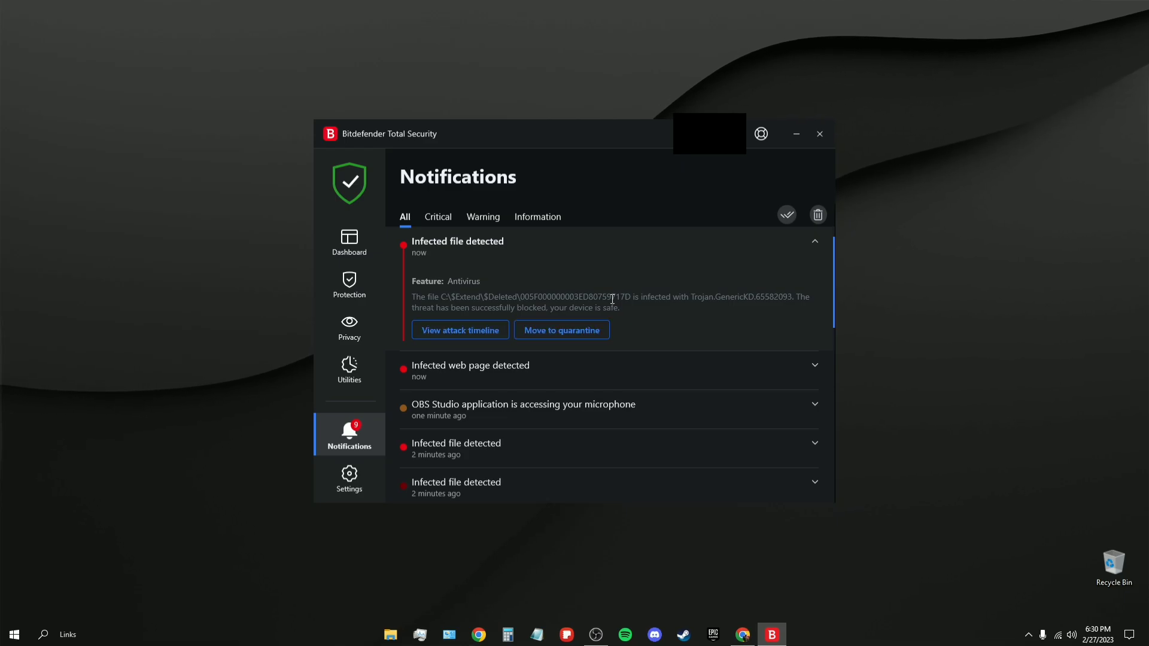
{"action": "left_click_drag", "start_coordinate": [673, 297], "coordinate": [780, 298]}
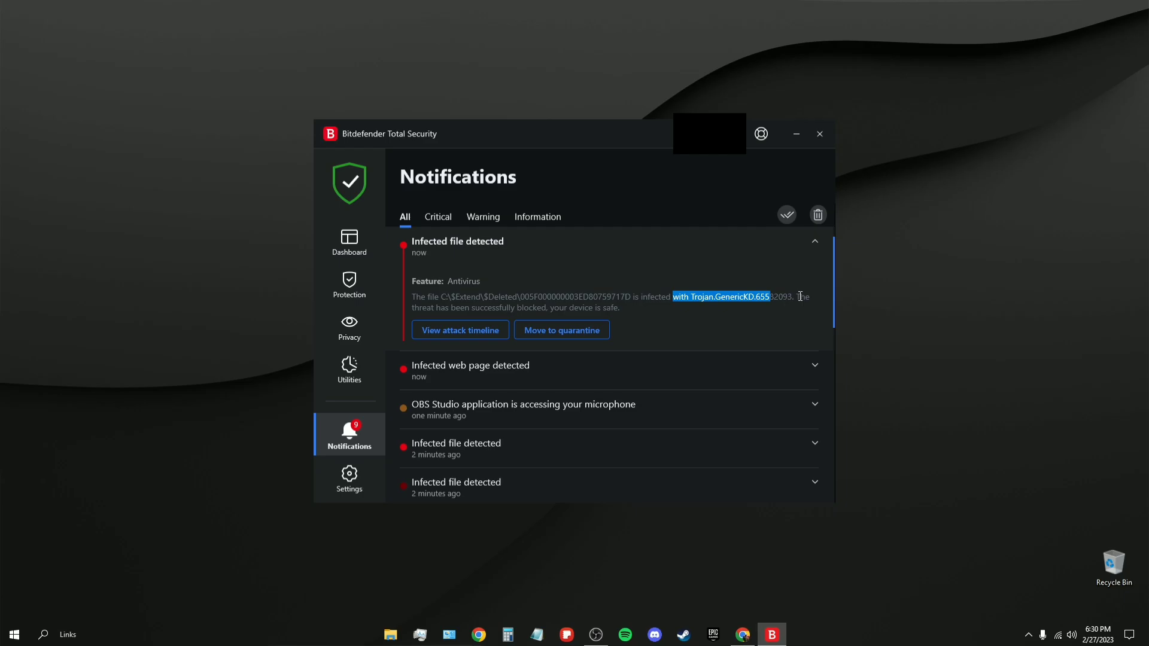